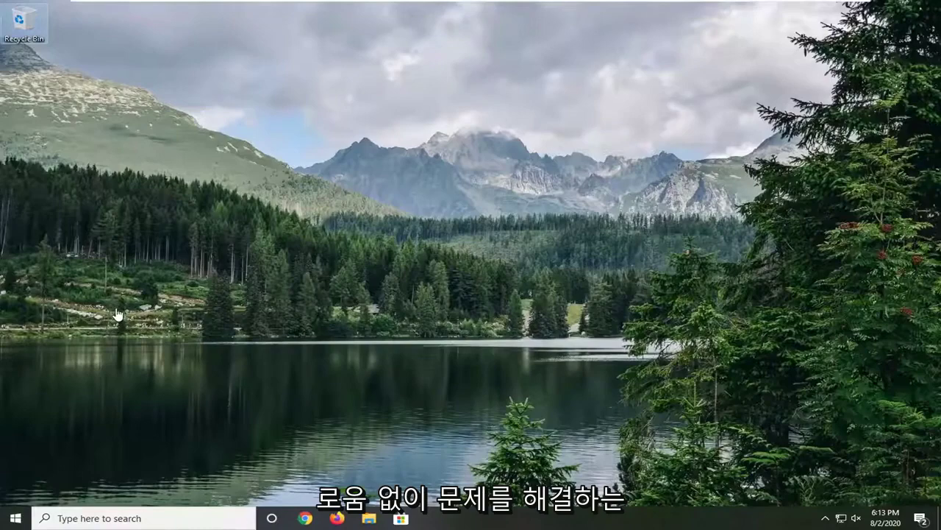
Open Control Panel in Large icons view and select Speakers on the Sound dialog's Playback tab
{"action": "left_click", "coordinate": [7, 523]}
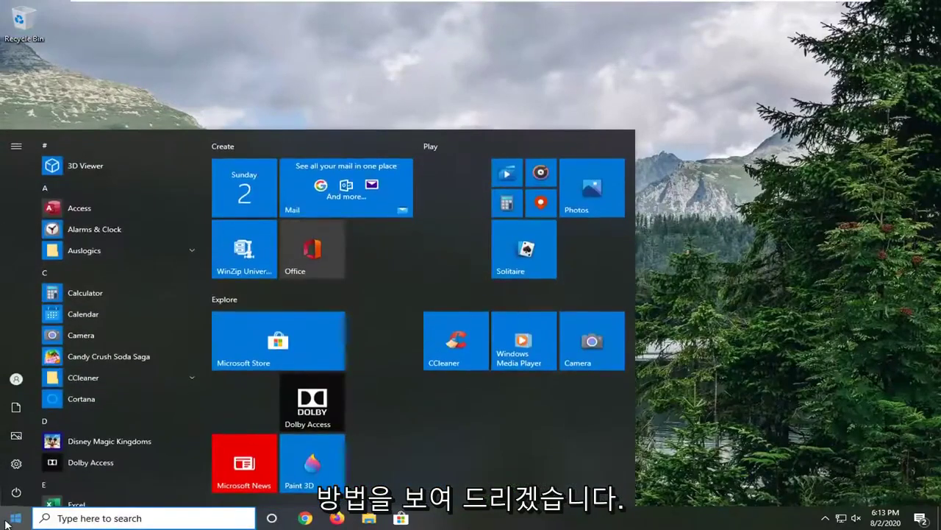
{"action": "type", "text": "control pa"}
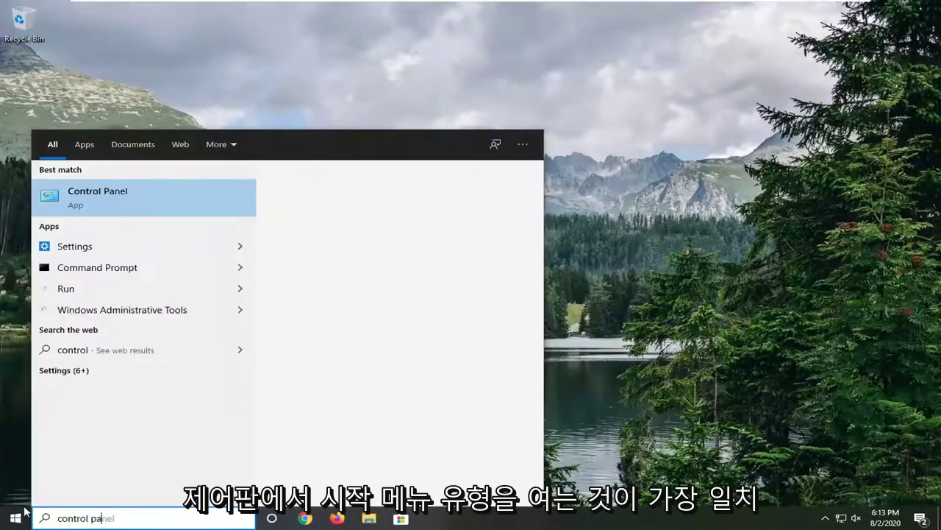
{"action": "type", "text": "nel"}
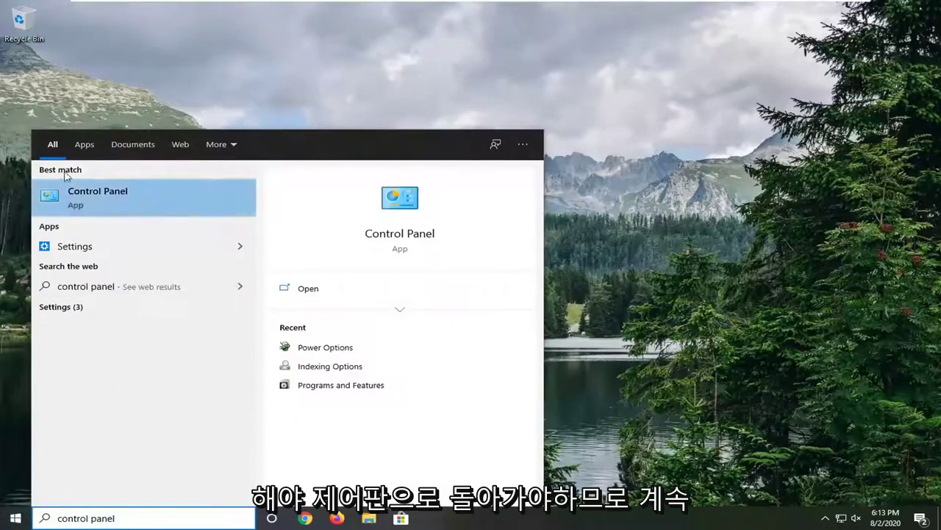
{"action": "left_click", "coordinate": [79, 199]}
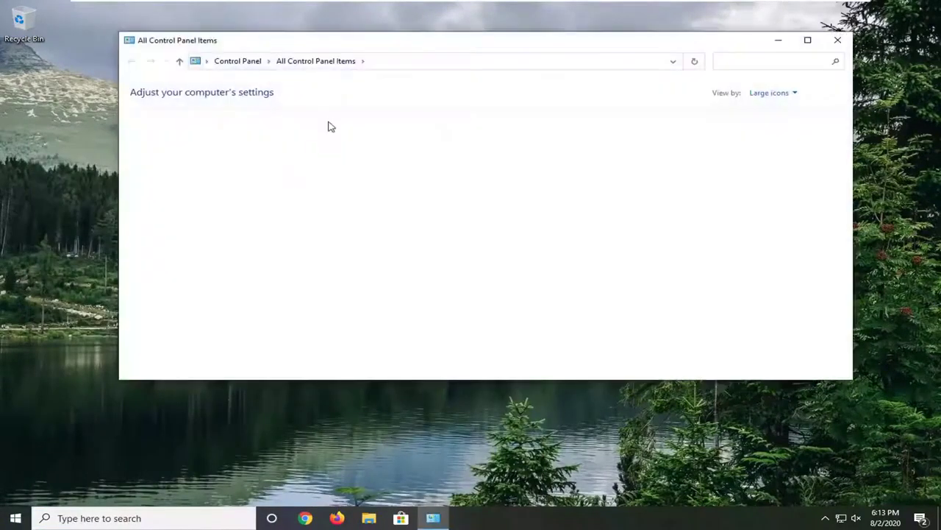
{"action": "left_click", "coordinate": [789, 94]}
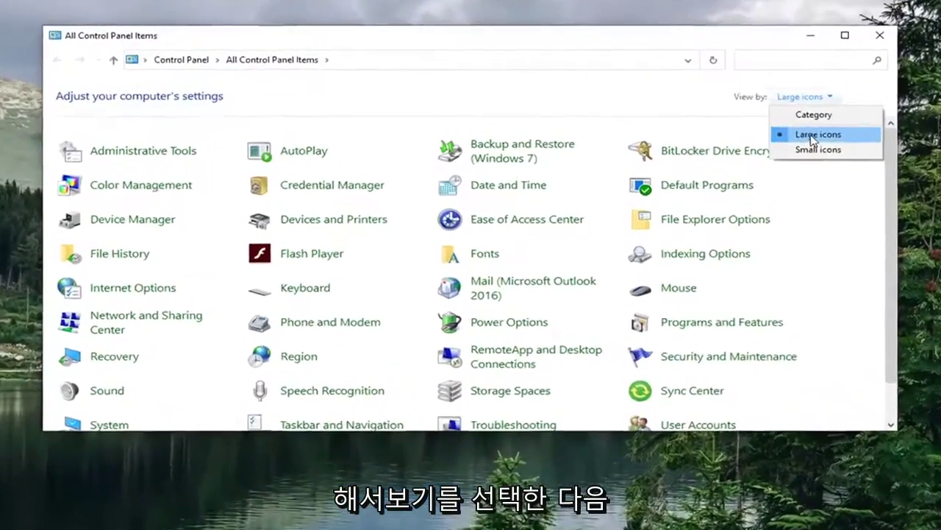
{"action": "left_click", "coordinate": [795, 132]}
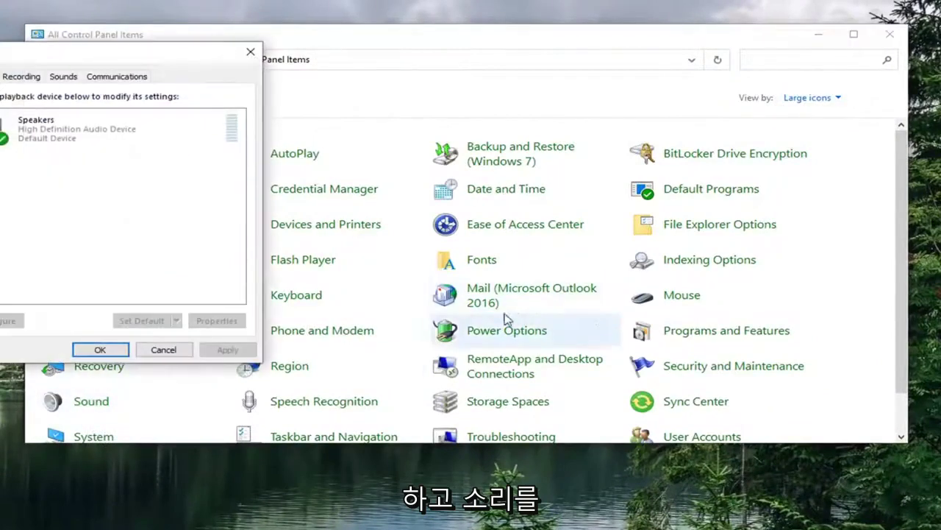
{"action": "left_click_drag", "start_coordinate": [68, 46], "coordinate": [386, 80]}
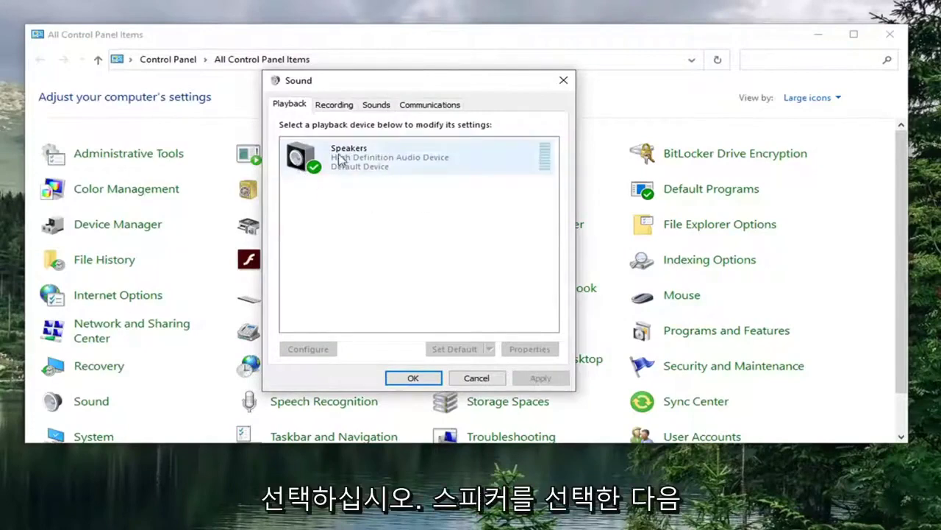
{"action": "left_click", "coordinate": [360, 166]}
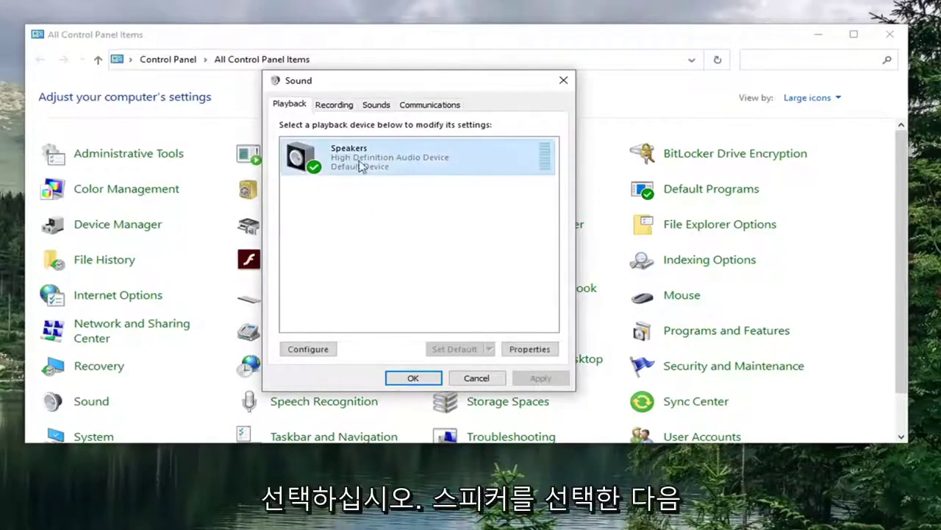
Tick Disable all enhancements in Speakers Properties, confirm both dialogs with OK, and close Control Panel
{"action": "left_click", "coordinate": [531, 349]}
{"action": "left_click_drag", "start_coordinate": [412, 134], "coordinate": [397, 78]}
{"action": "left_click", "coordinate": [383, 103]}
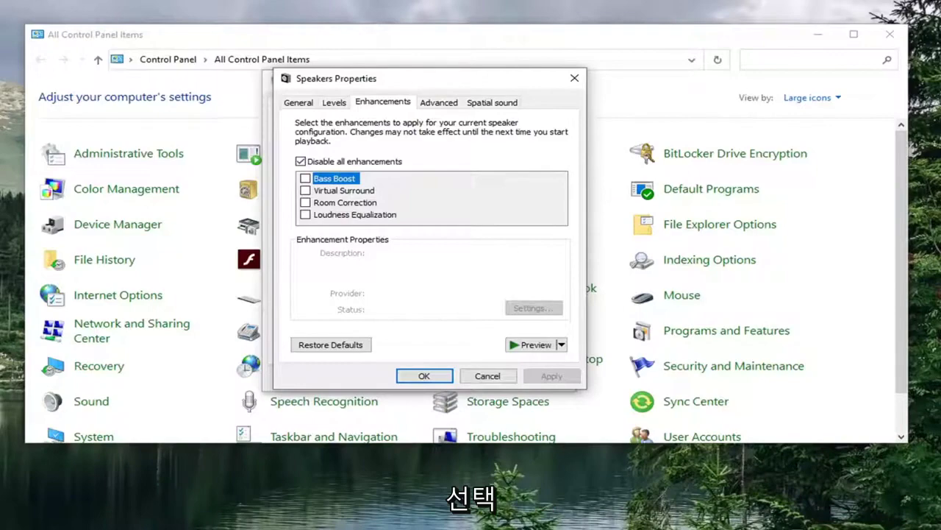
{"action": "left_click", "coordinate": [421, 377]}
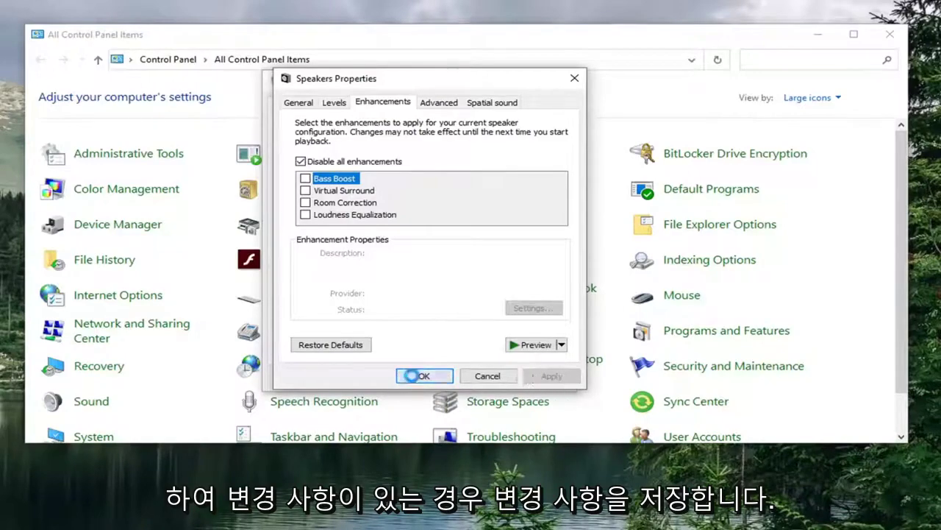
{"action": "left_click", "coordinate": [422, 378]}
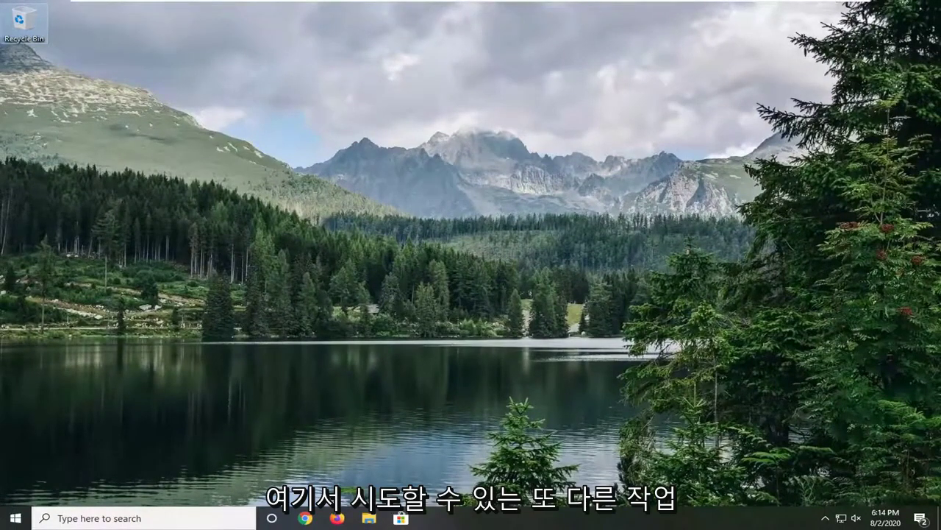
Launch the Services app from a Start search and scroll its list to the Windows entries
{"action": "left_click", "coordinate": [14, 518]}
{"action": "type", "text": "service"}
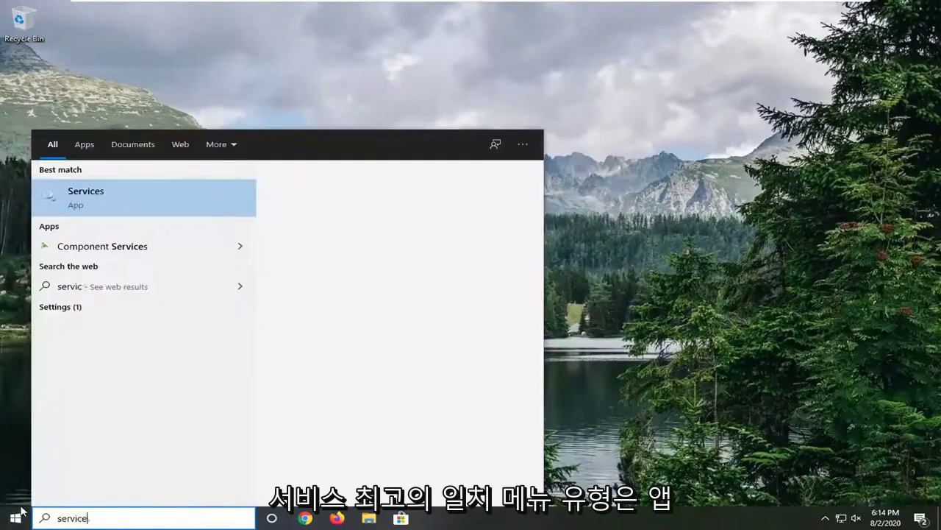
{"action": "type", "text": "s"}
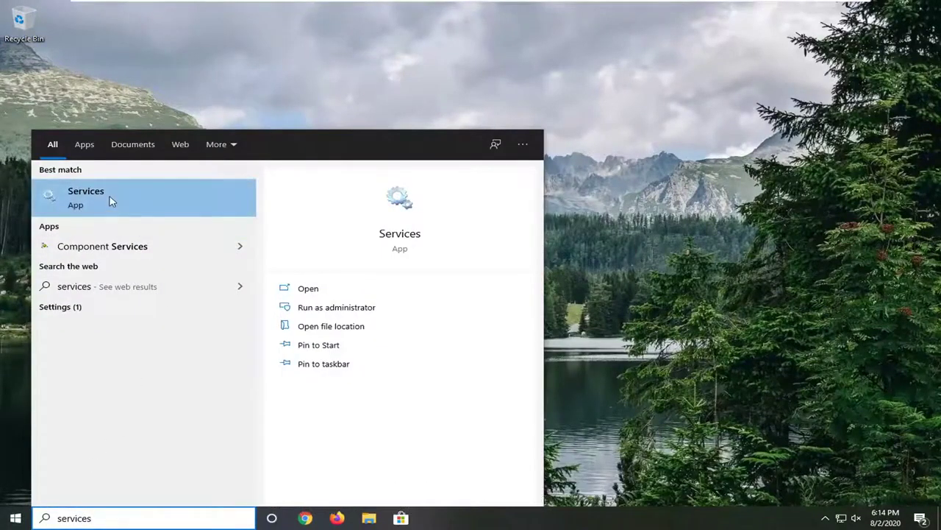
{"action": "left_click", "coordinate": [110, 205]}
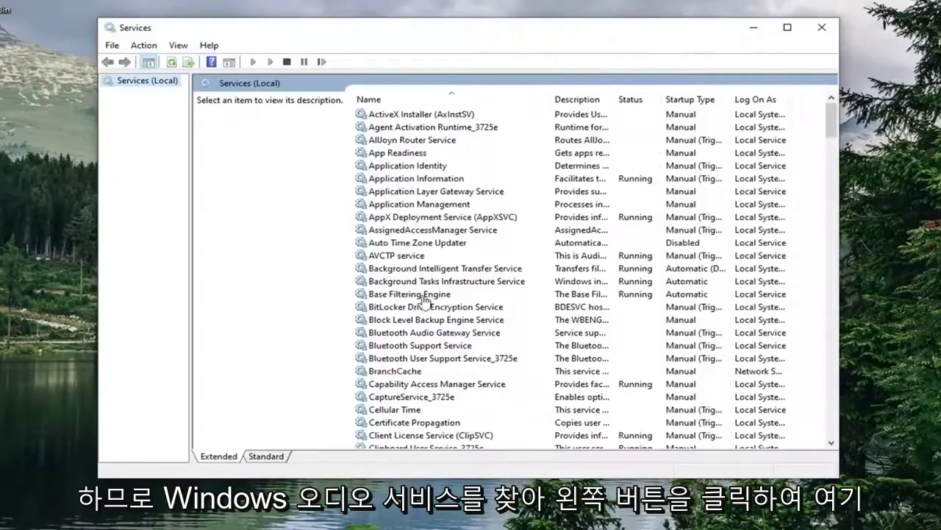
{"action": "left_click", "coordinate": [394, 257]}
{"action": "left_click_drag", "start_coordinate": [831, 122], "coordinate": [799, 431]}
{"action": "scroll", "coordinate": [430, 298], "scroll_direction": "up", "scroll_amount": 8}
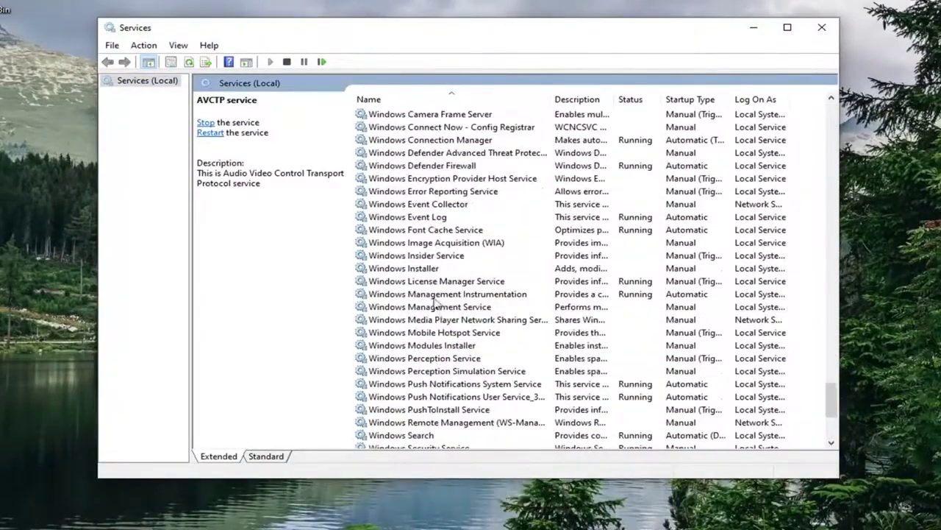
Set Windows Audio's startup type to Automatic, apply and confirm it, then close Services
{"action": "double_click", "coordinate": [403, 184]}
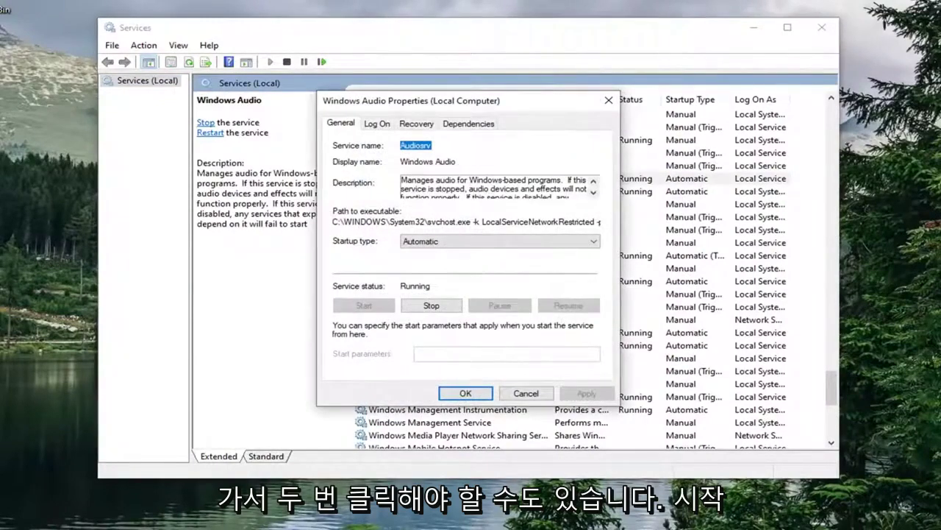
{"action": "left_click", "coordinate": [484, 241]}
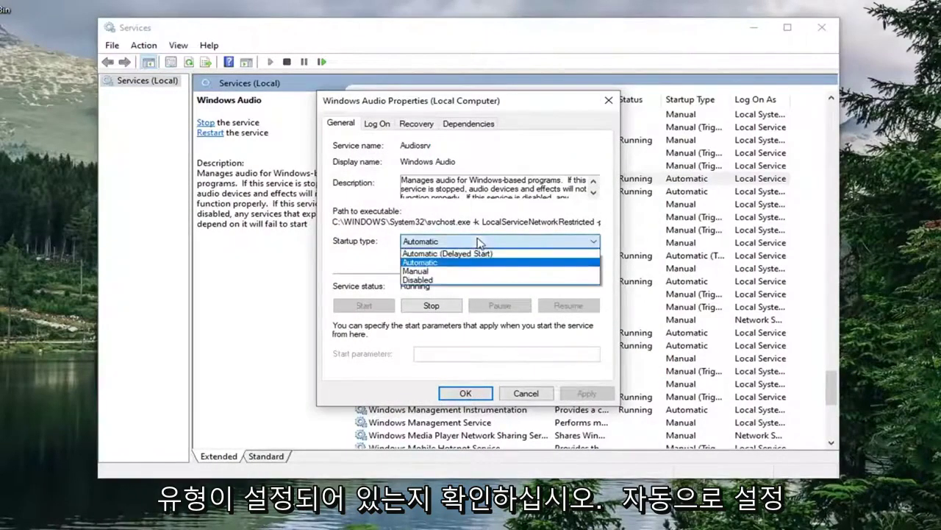
{"action": "left_click", "coordinate": [436, 265]}
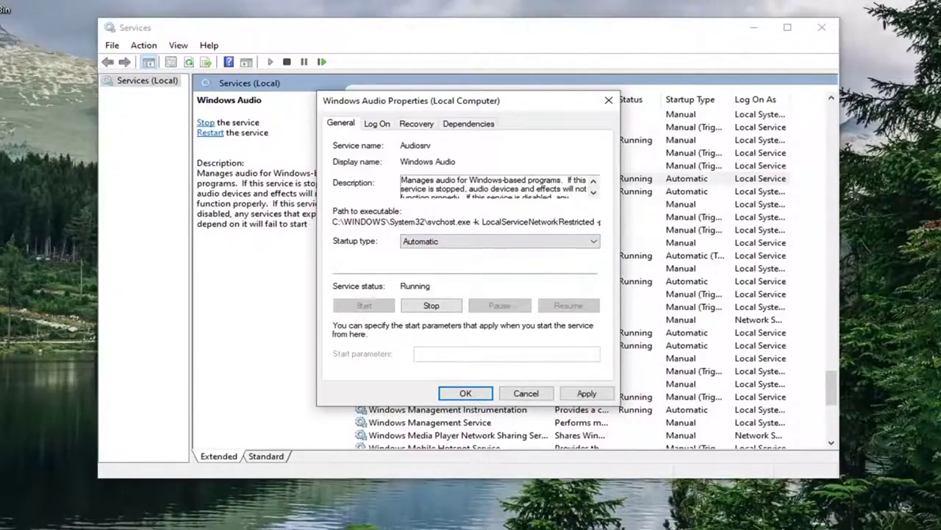
{"action": "left_click", "coordinate": [585, 393]}
{"action": "left_click", "coordinate": [456, 393]}
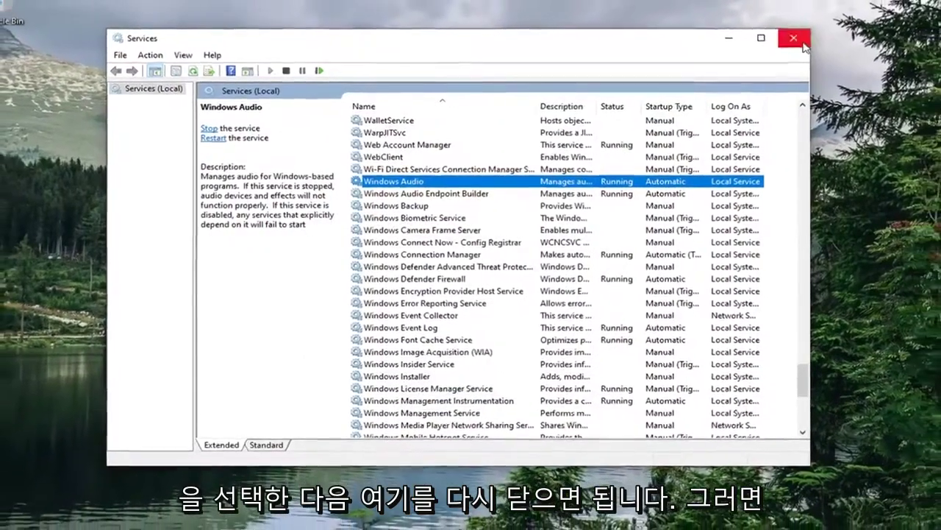
{"action": "left_click", "coordinate": [821, 27]}
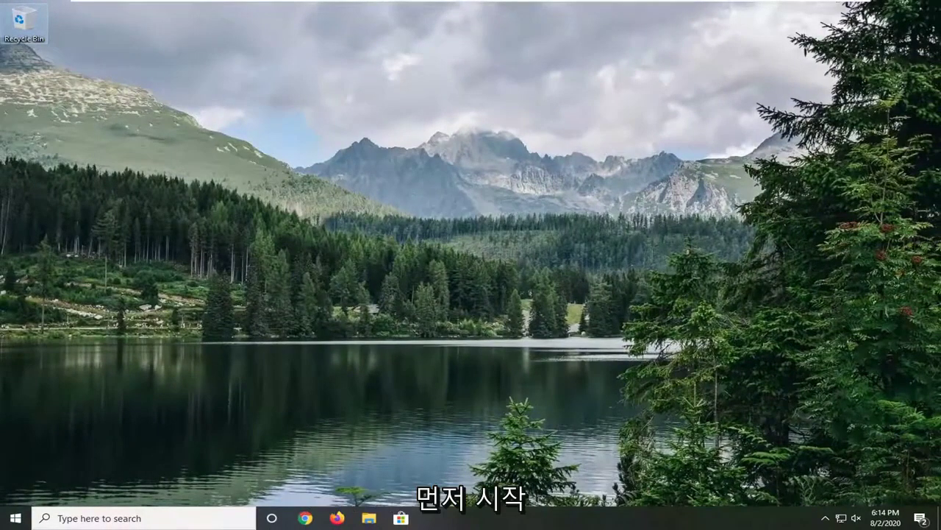
Open Device Manager, expand Sound, video and game controllers, and right-click High Definition Audio Device
{"action": "left_click", "coordinate": [15, 518]}
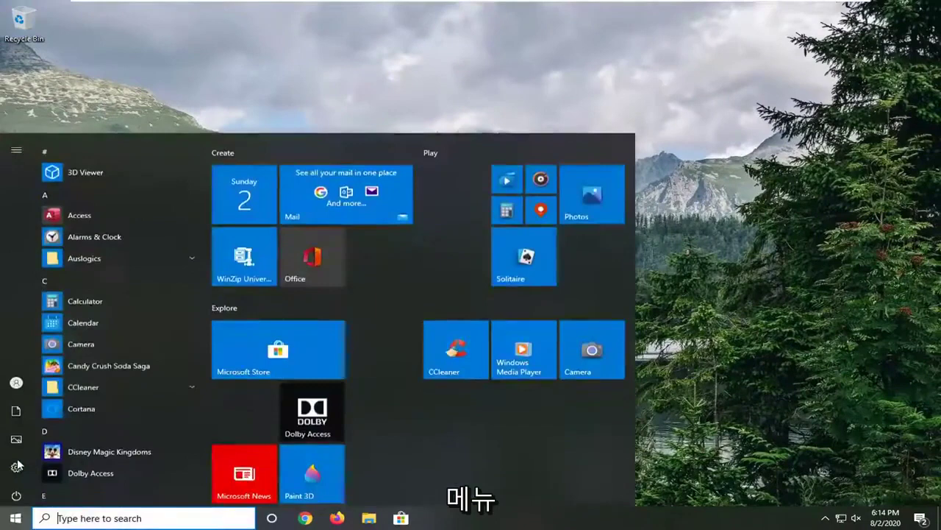
{"action": "type", "text": "device manager"}
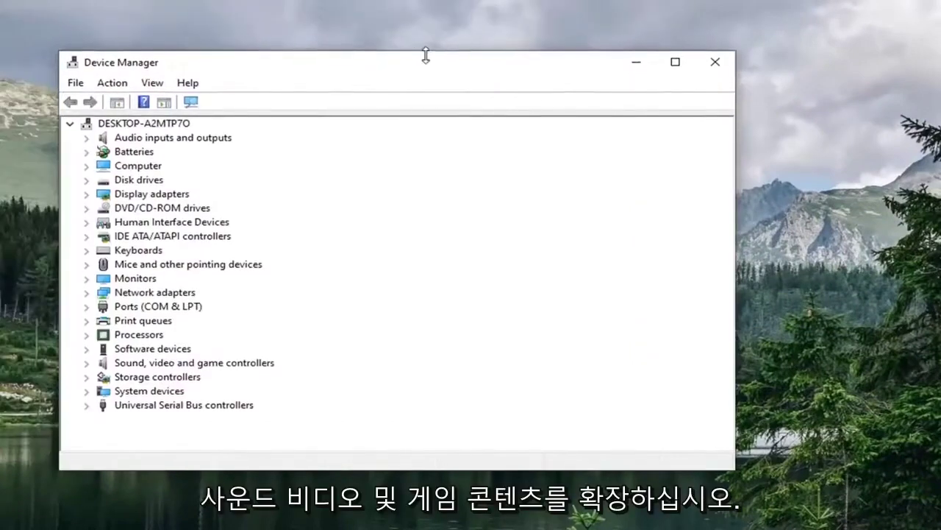
{"action": "left_click_drag", "start_coordinate": [426, 51], "coordinate": [490, 62]}
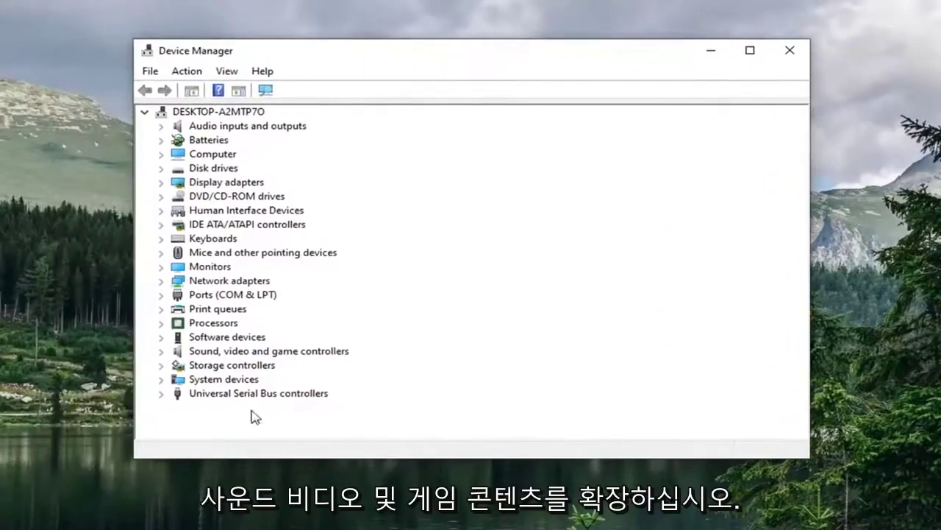
{"action": "double_click", "coordinate": [294, 355]}
{"action": "left_click", "coordinate": [274, 365]}
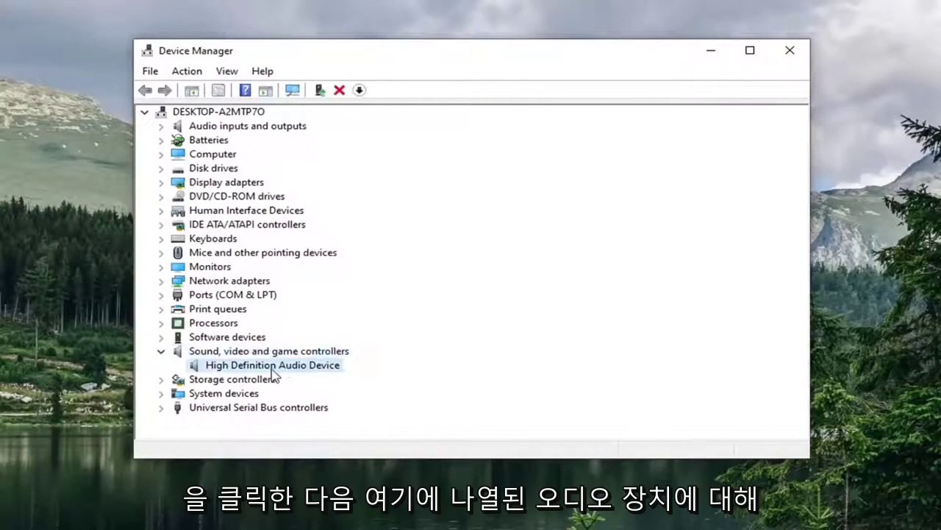
{"action": "right_click", "coordinate": [270, 375]}
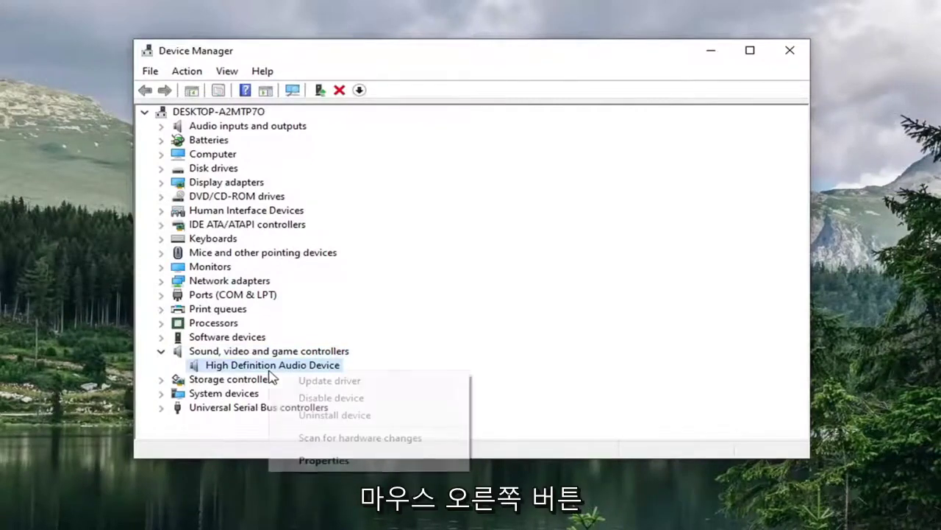
Reinstall the High Definition Audio Device driver from the computer's compatible driver list, then close Device Manager
{"action": "left_click", "coordinate": [306, 386]}
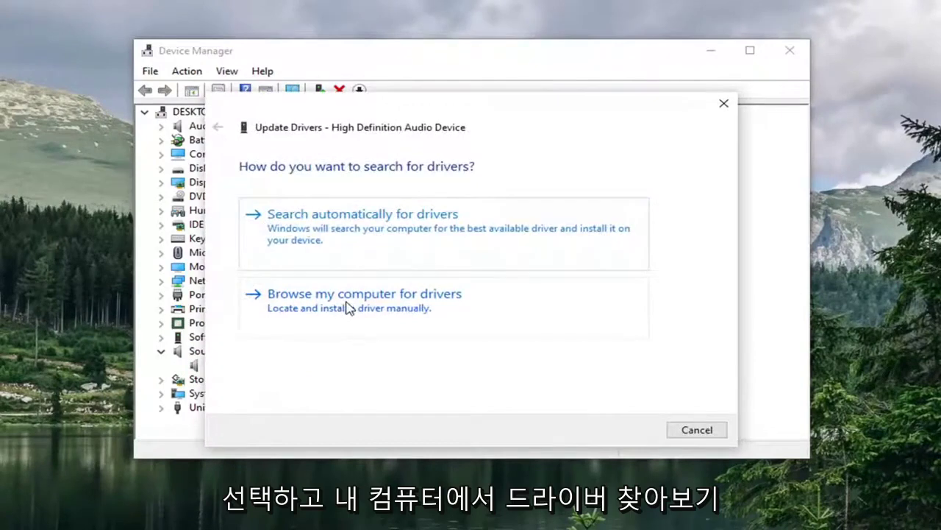
{"action": "left_click", "coordinate": [331, 311]}
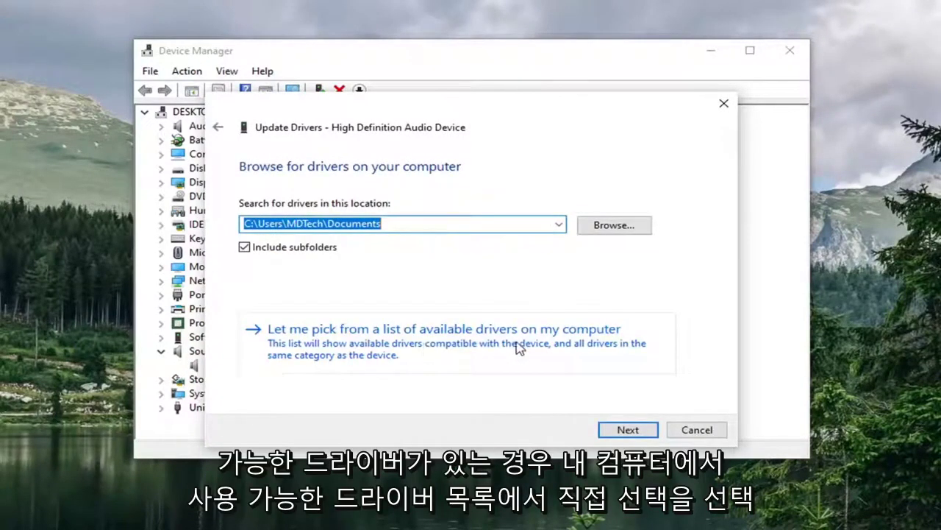
{"action": "left_click", "coordinate": [546, 346]}
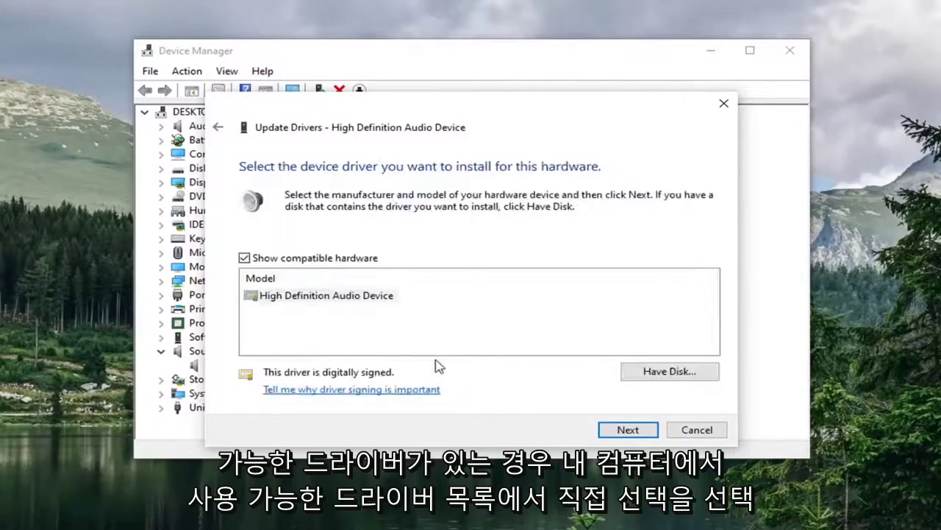
{"action": "left_click", "coordinate": [317, 296]}
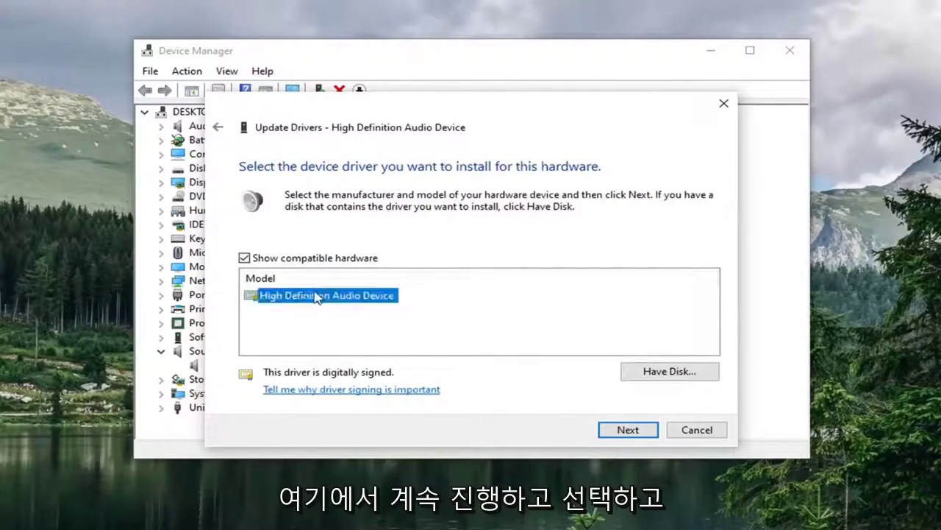
{"action": "left_click", "coordinate": [622, 430]}
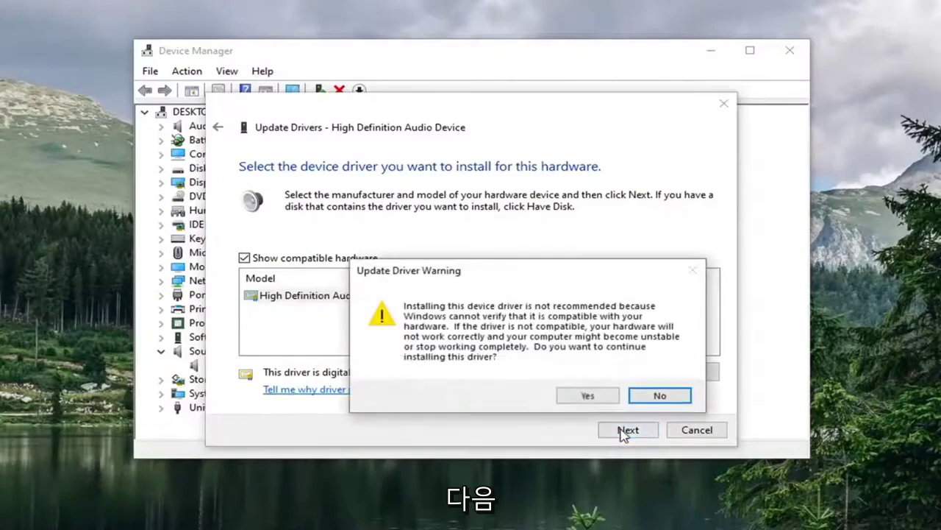
{"action": "left_click", "coordinate": [585, 398]}
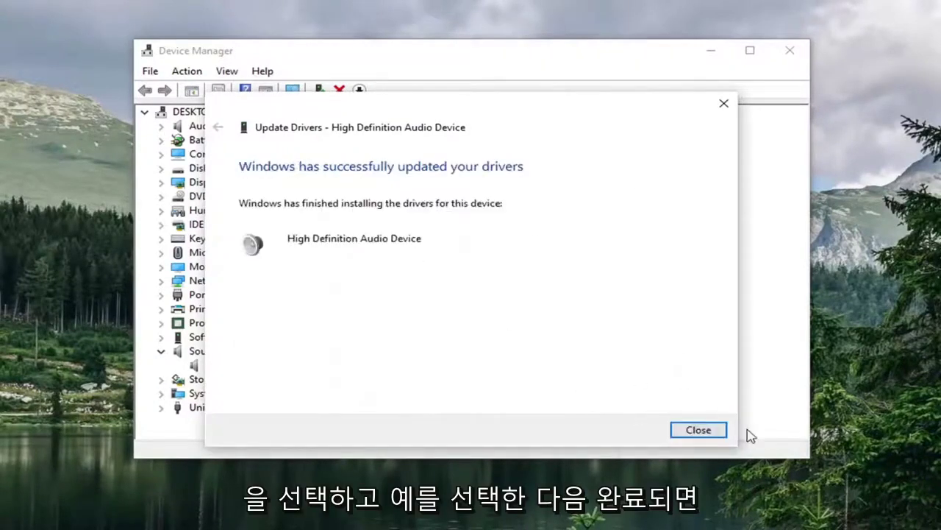
{"action": "left_click", "coordinate": [698, 430]}
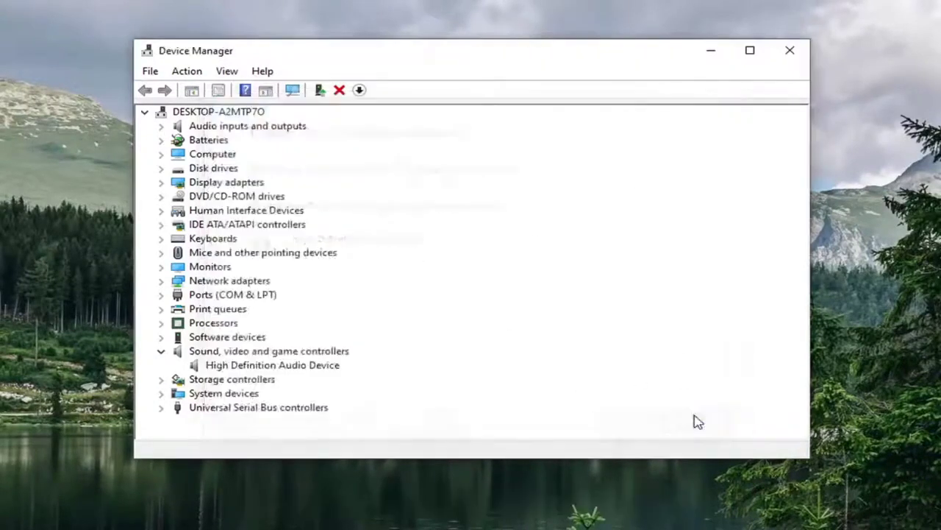
{"action": "left_click", "coordinate": [785, 49]}
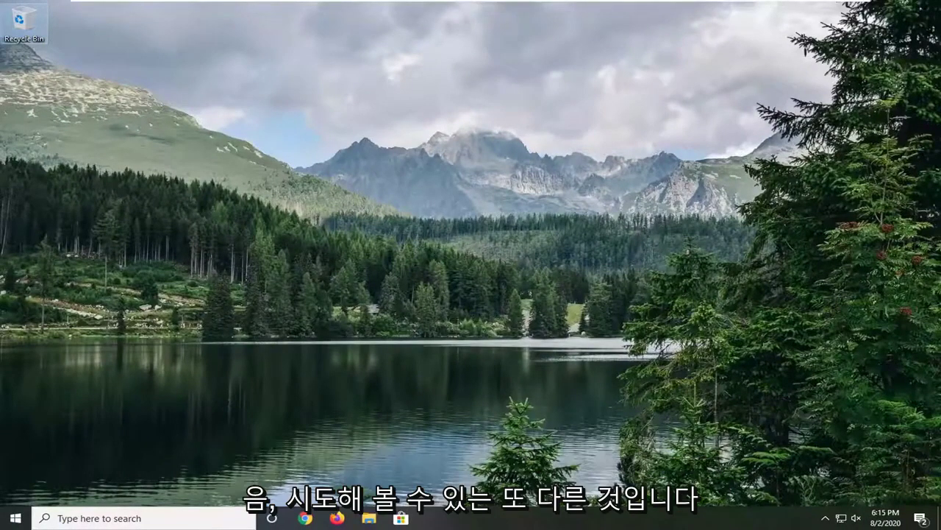
Open Troubleshoot settings via Start search and expand Playing Audio under Additional troubleshooters
{"action": "left_click", "coordinate": [15, 519]}
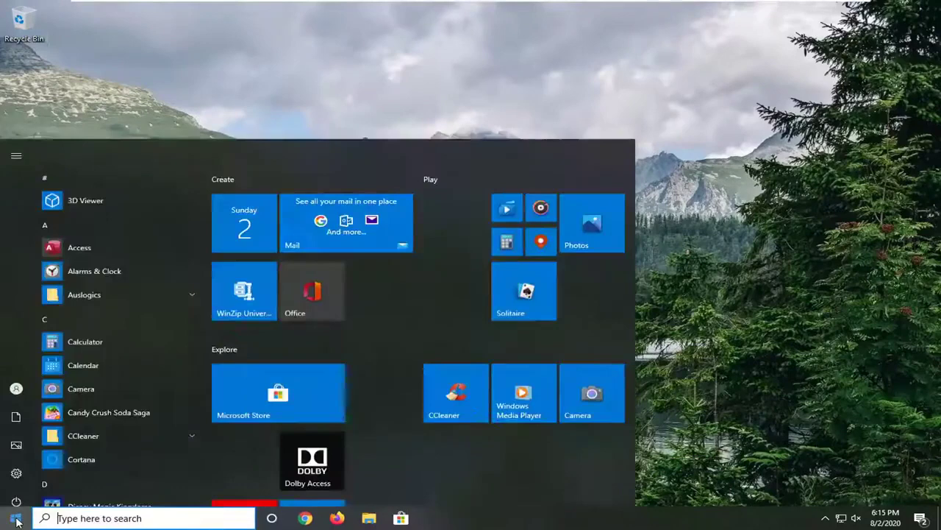
{"action": "type", "text": "t"}
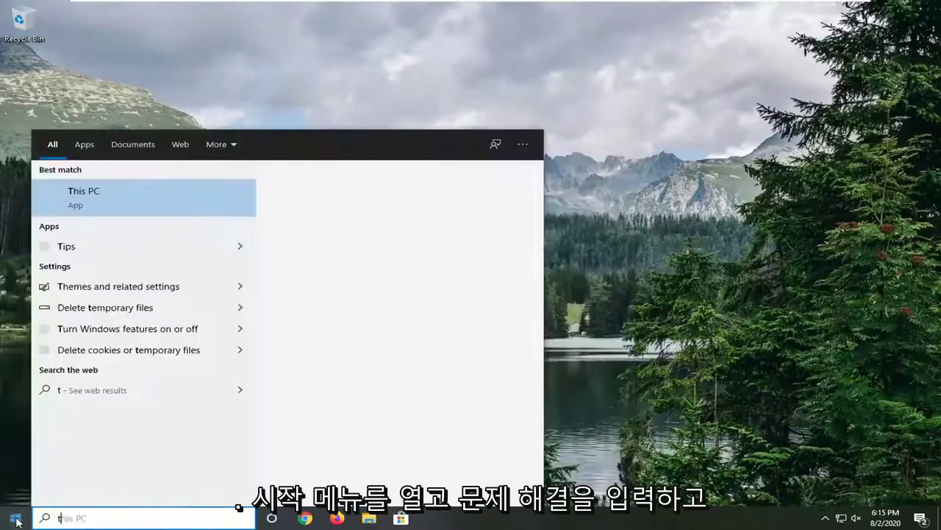
{"action": "type", "text": "roubleshoot"}
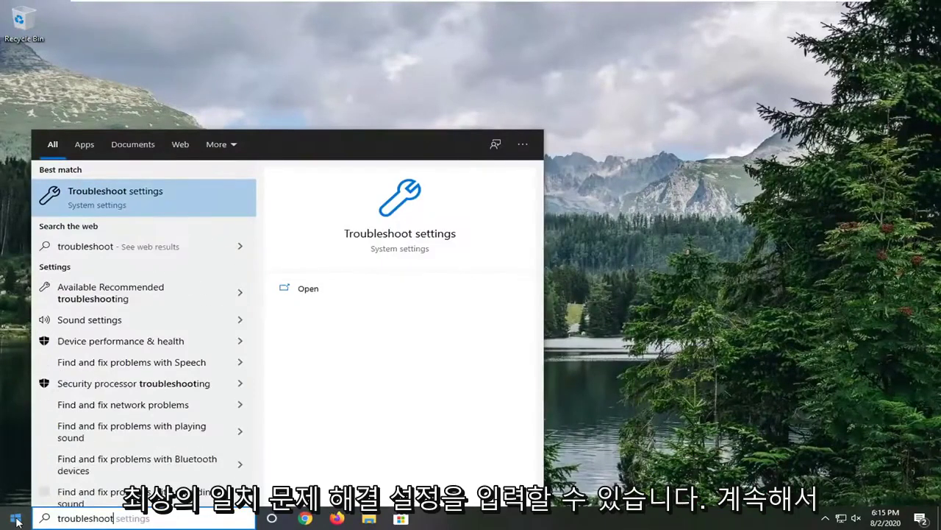
{"action": "left_click", "coordinate": [130, 206]}
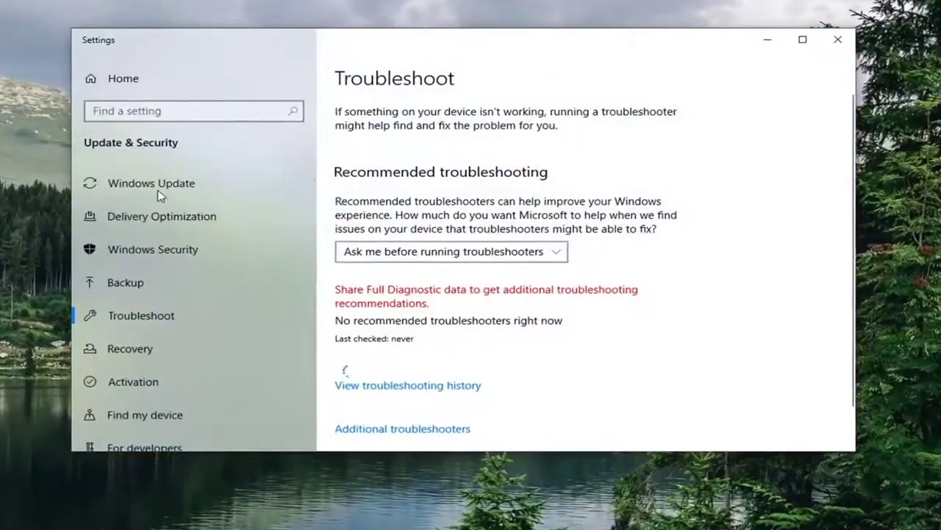
{"action": "scroll", "coordinate": [356, 191], "scroll_direction": "down", "scroll_amount": 2}
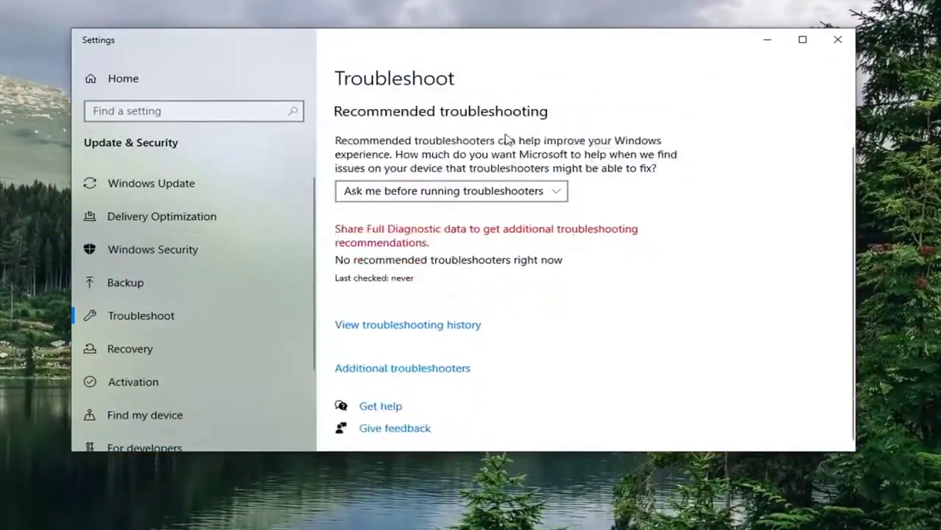
{"action": "left_click", "coordinate": [426, 373]}
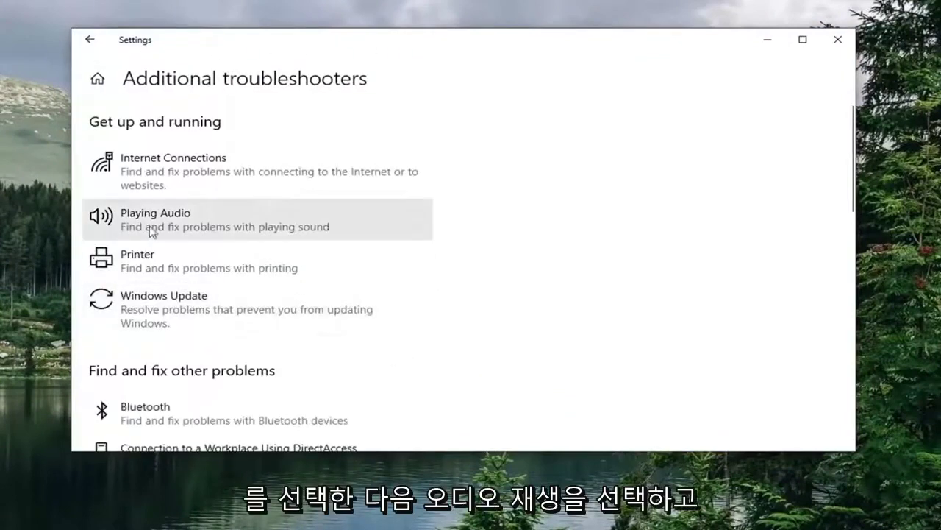
{"action": "left_click", "coordinate": [182, 229]}
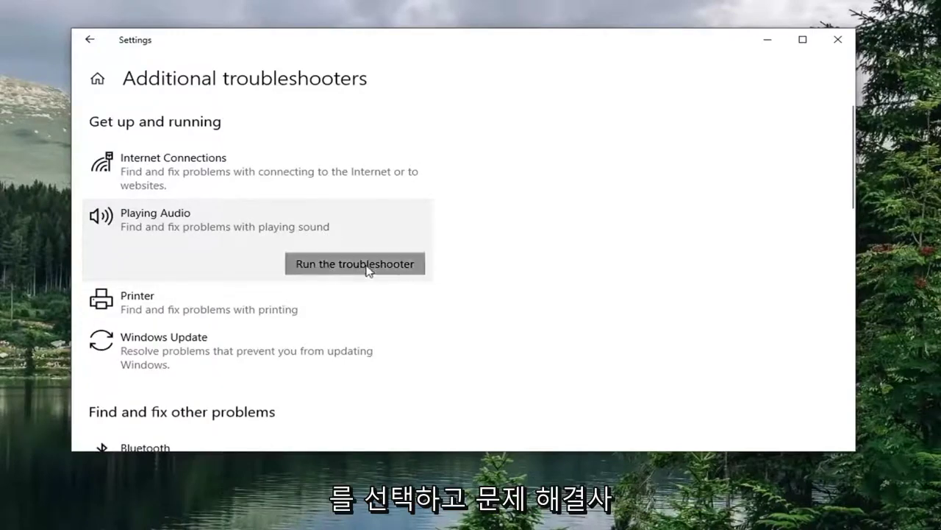
Run the Playing Audio troubleshooter and review the speaker's audio enhancements settings
{"action": "left_click", "coordinate": [404, 272]}
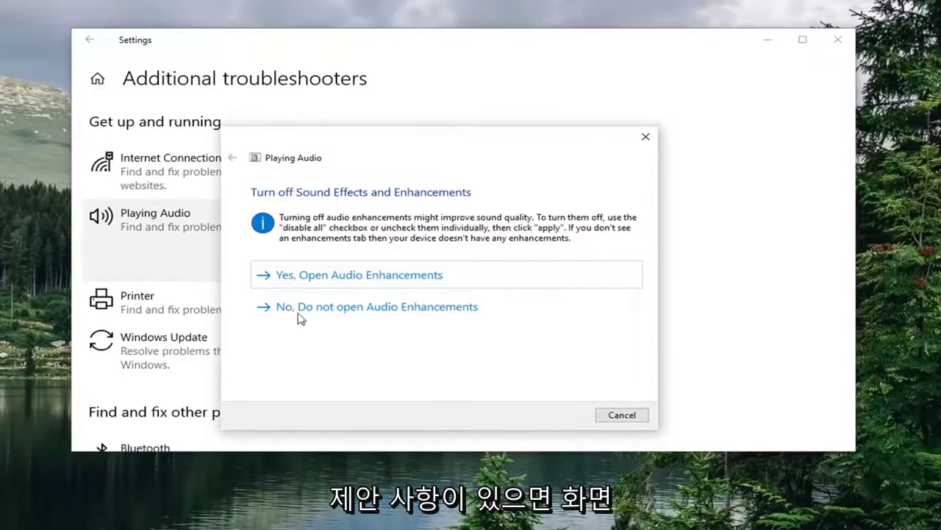
{"action": "left_click", "coordinate": [354, 278]}
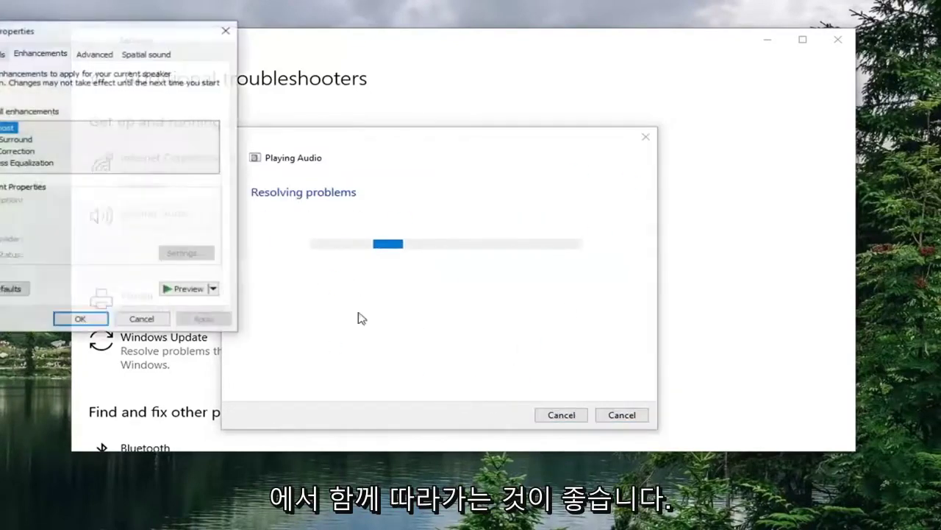
{"action": "left_click", "coordinate": [227, 29]}
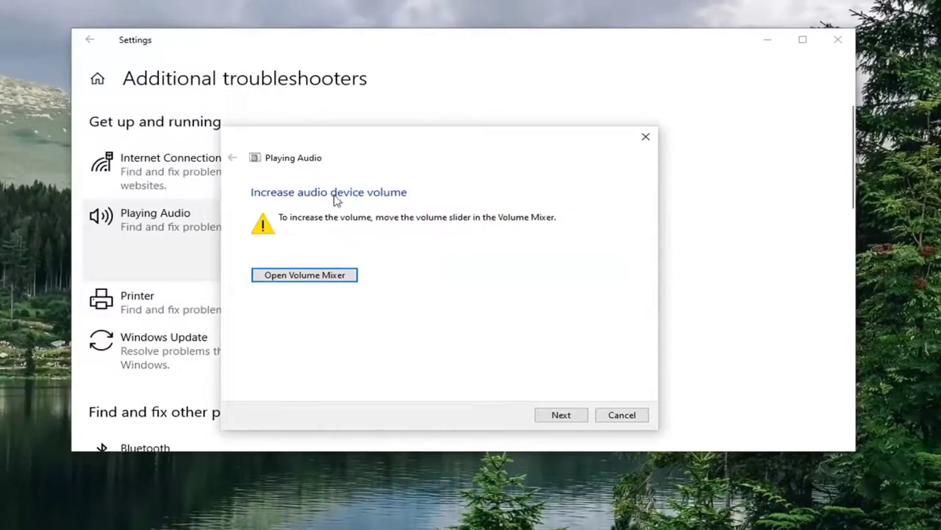
Cancel the Playing Audio troubleshooter and close Settings
{"action": "key", "text": "Return"}
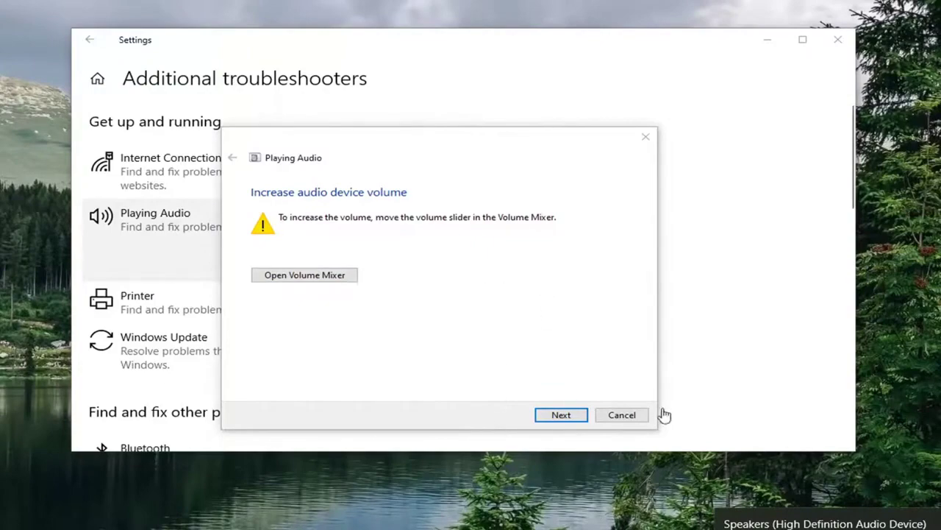
{"action": "left_click", "coordinate": [619, 417]}
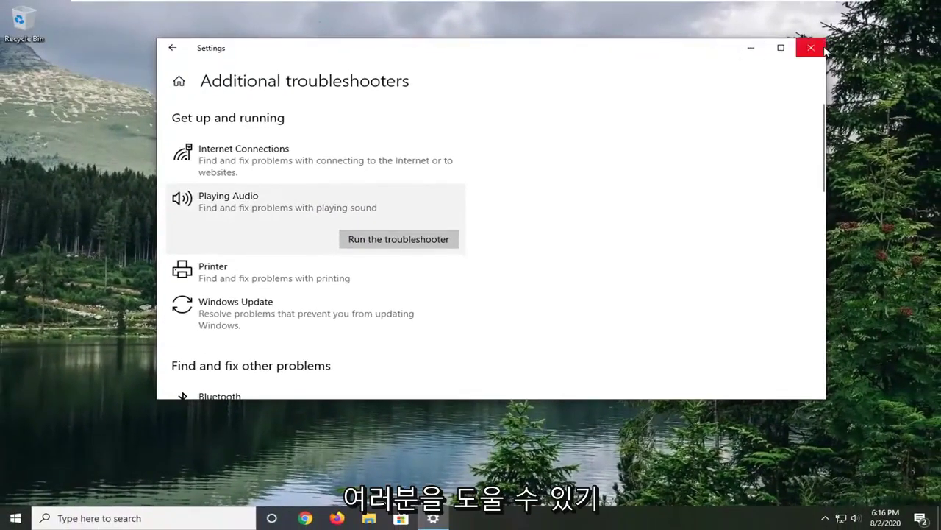
{"action": "left_click", "coordinate": [812, 48]}
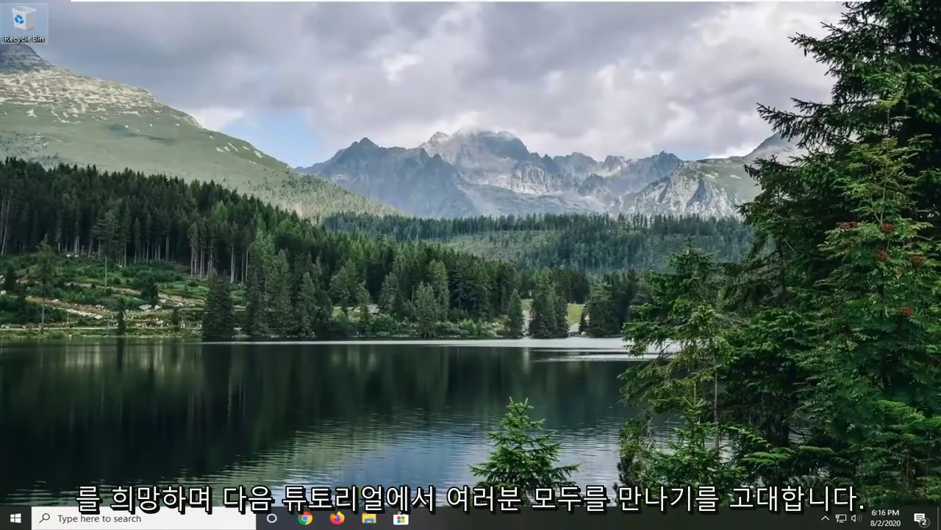